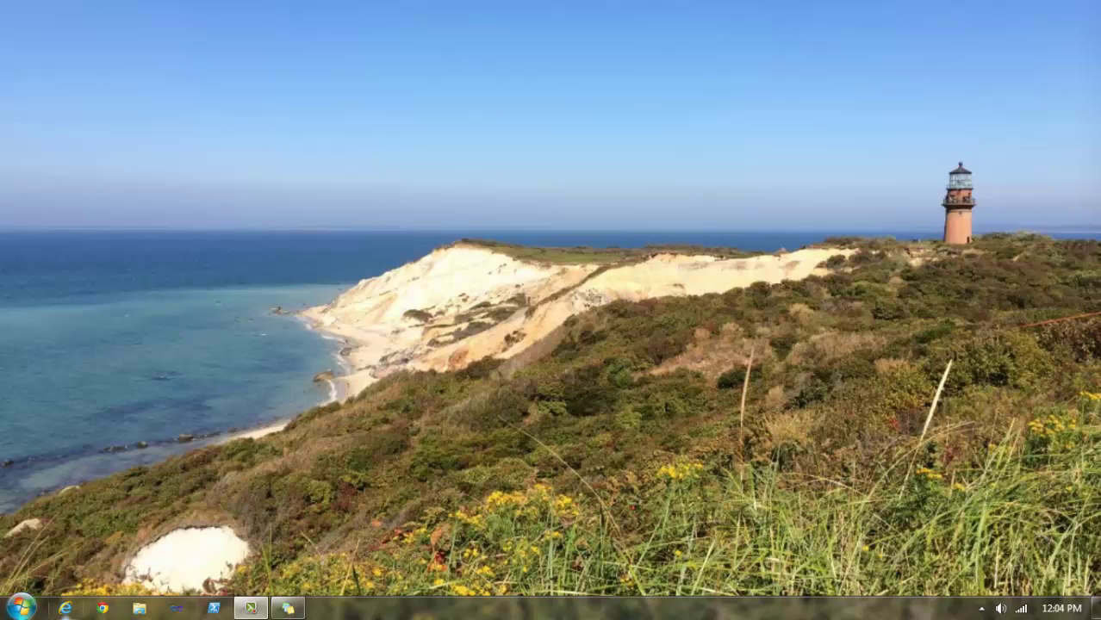
- Launch Internet Explorer and go to portal.office365.com
left_click(66, 608)
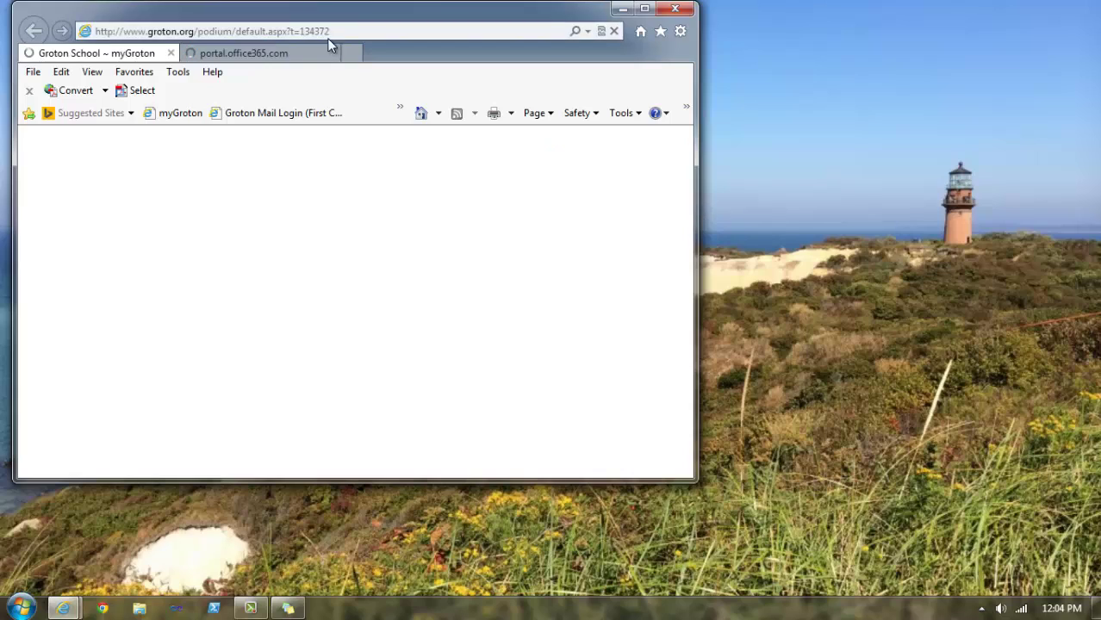
left_click(335, 34)
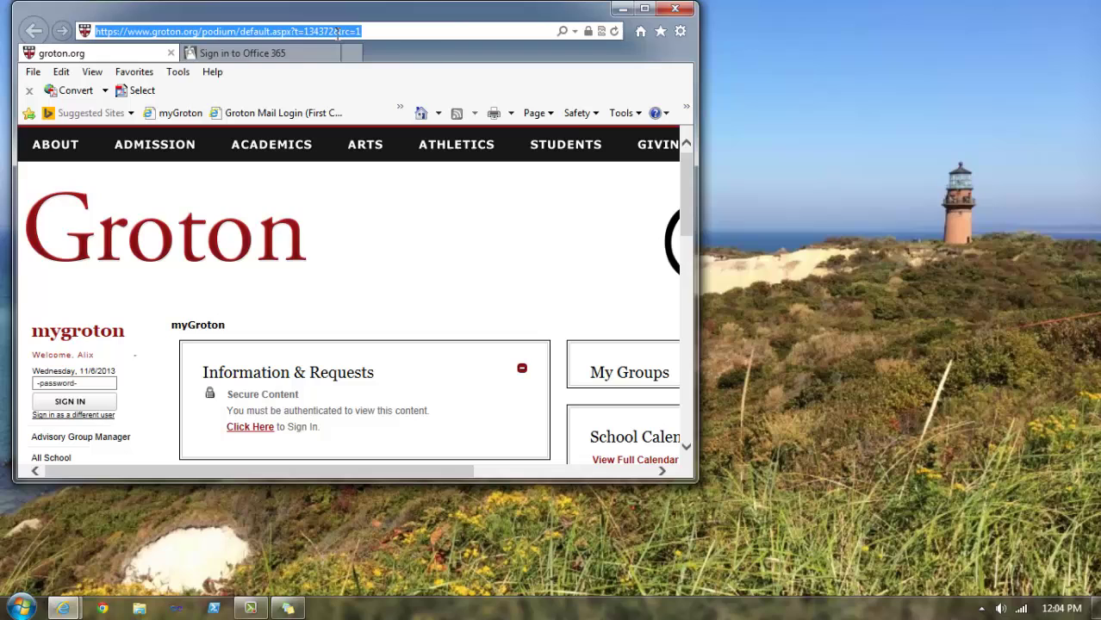
type("portal")
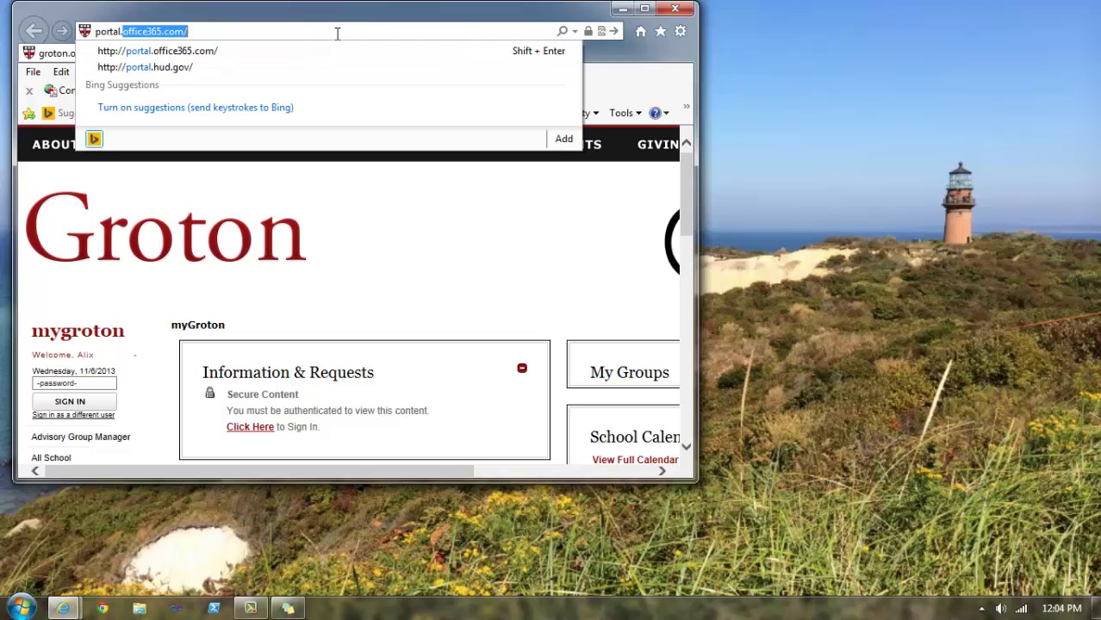
type(".office365")
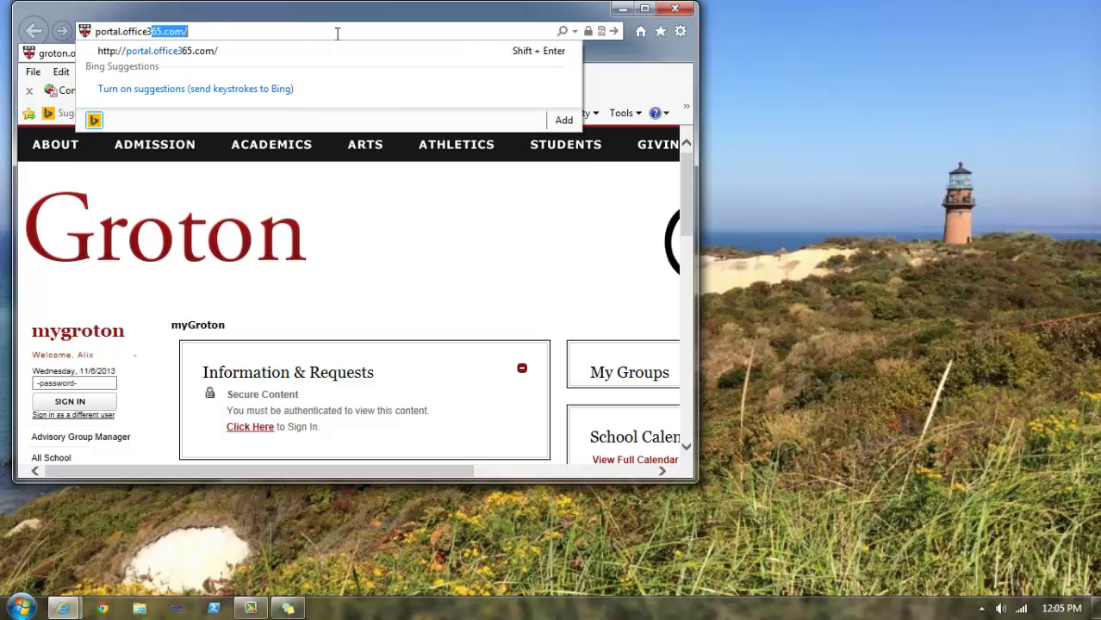
type(".com")
key("Return")
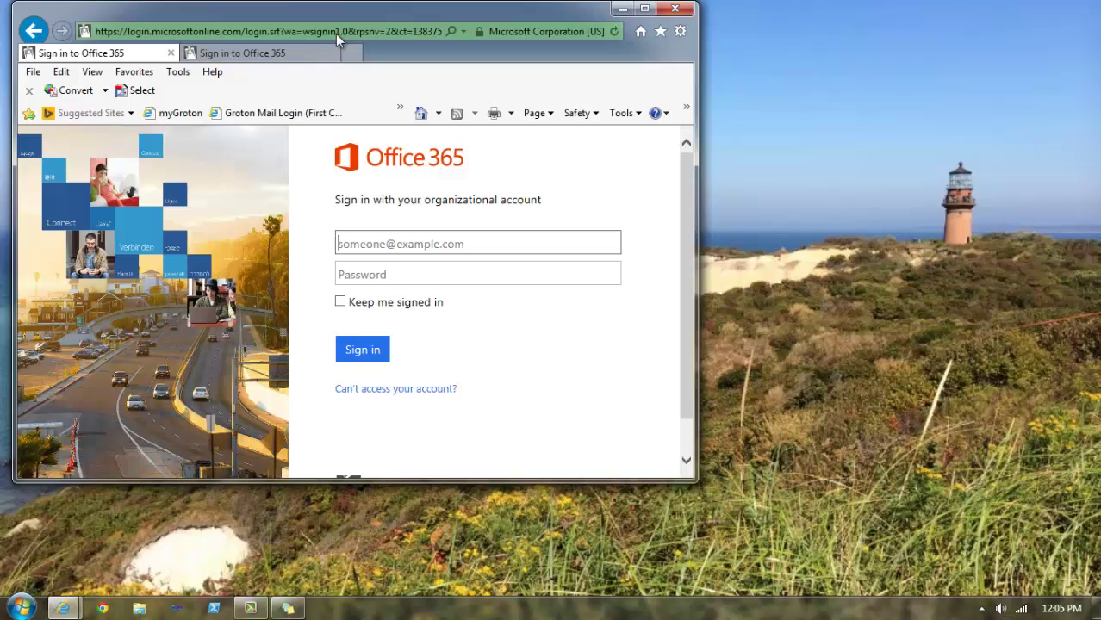
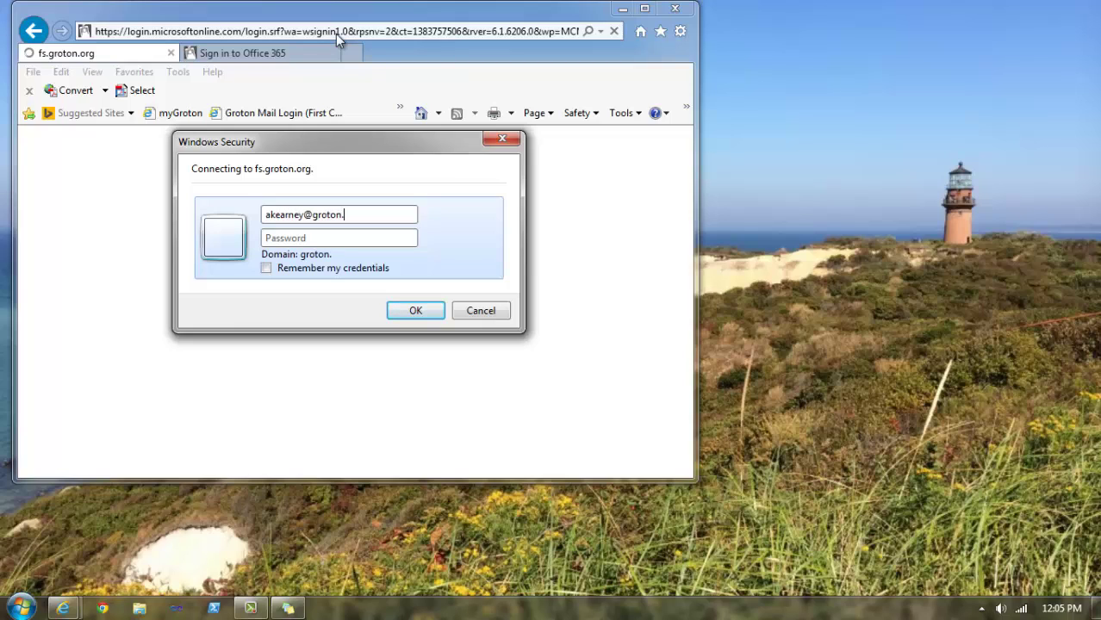
- Sign in at the Windows Security prompt with the school account user name and password
key("Tab")
type("••••••••")
key("Return")
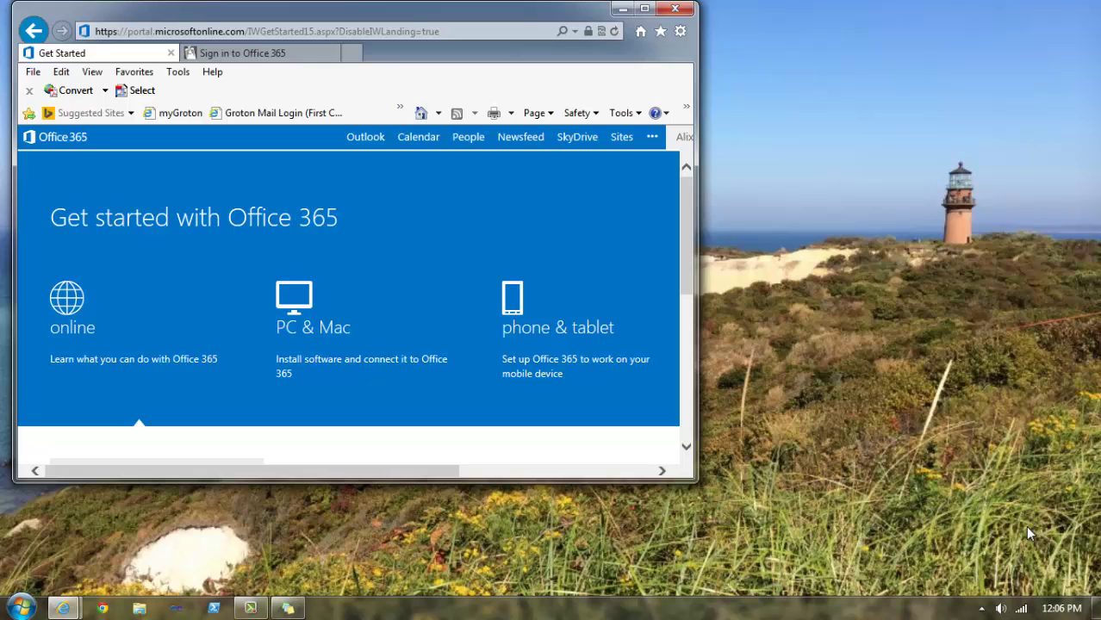
- Maximize the browser and bring up the PC & Mac options for installing the latest Office
left_click(643, 11)
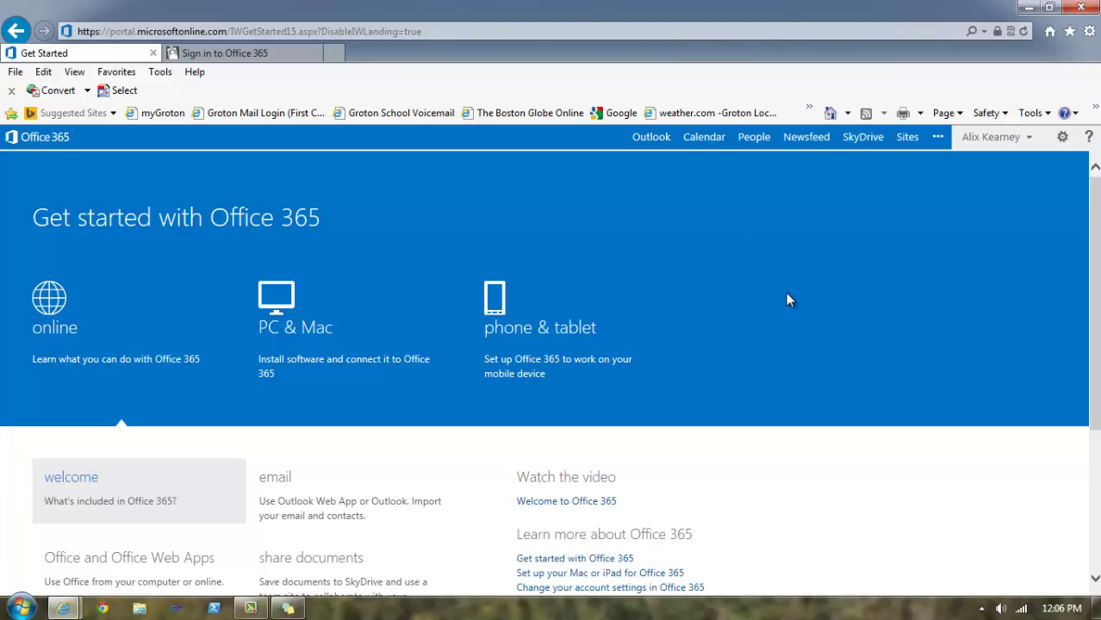
scroll(786, 300, "down", 3)
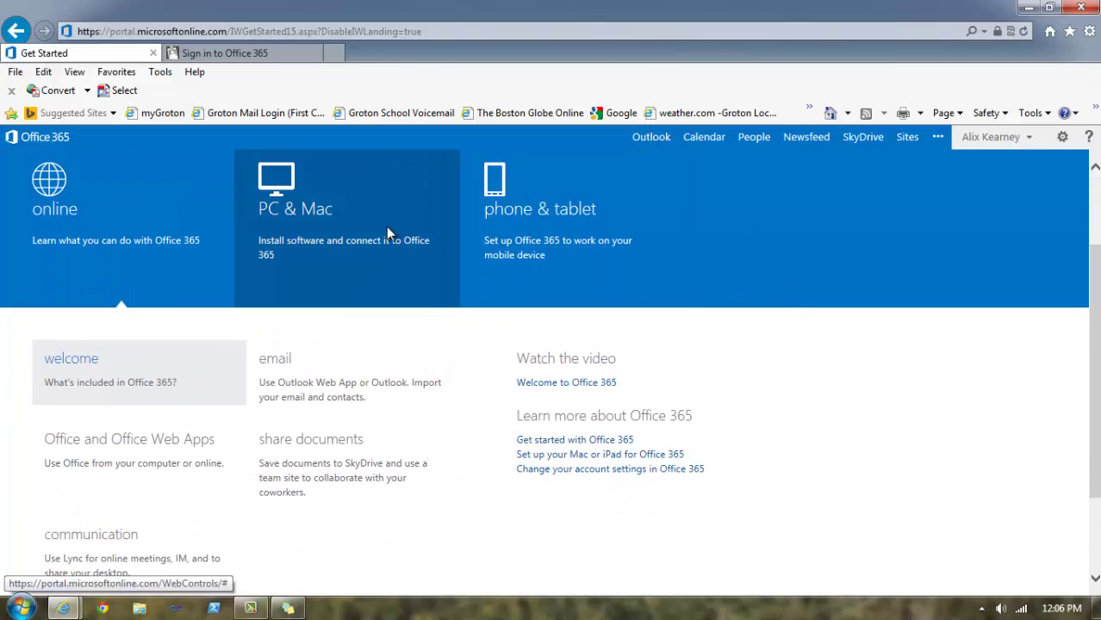
left_click(317, 274)
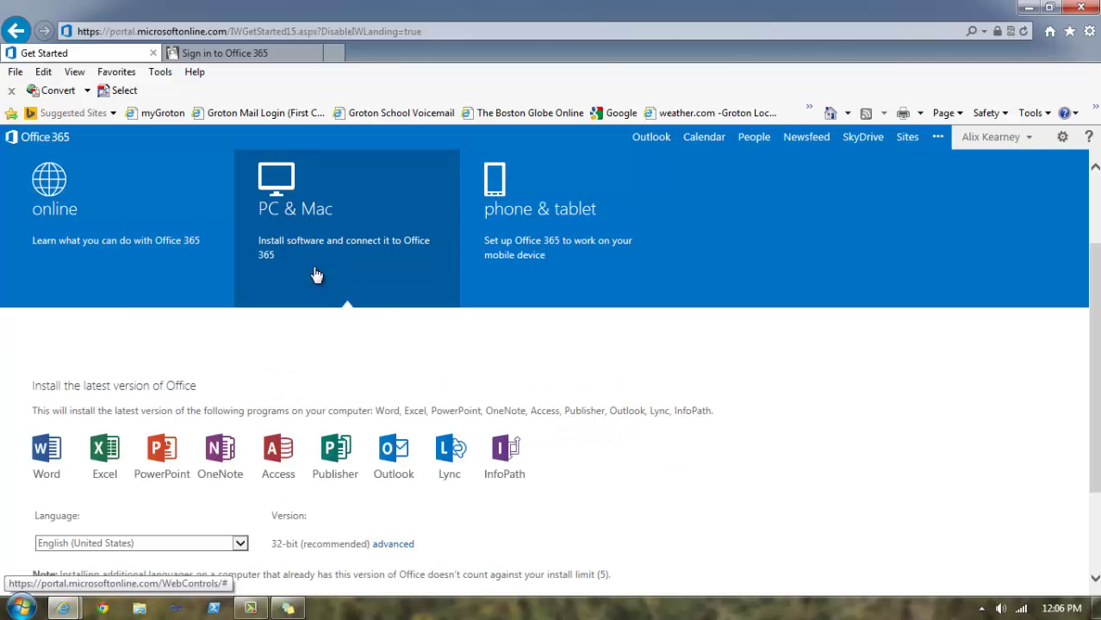
middle_click(555, 413)
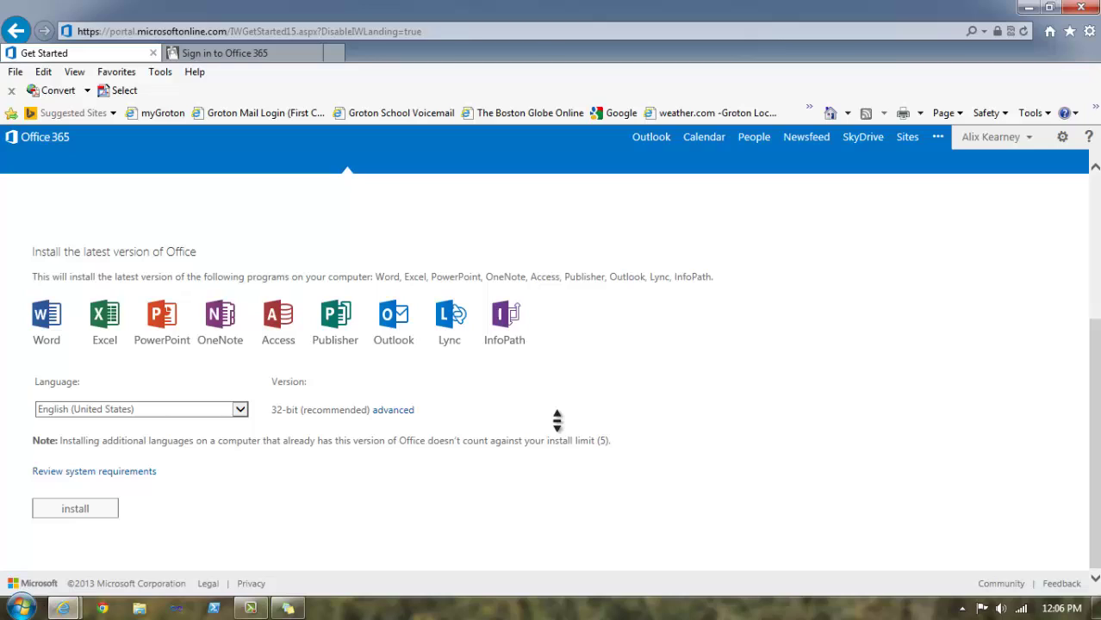
left_click(556, 420)
left_click(20, 608)
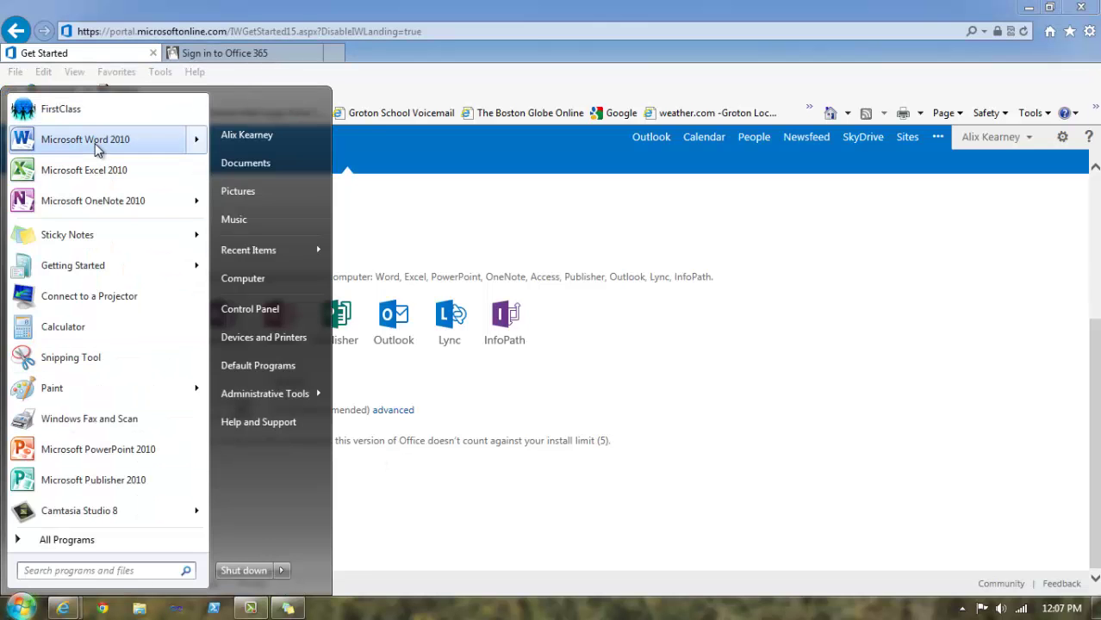
mouse_move(97, 147)
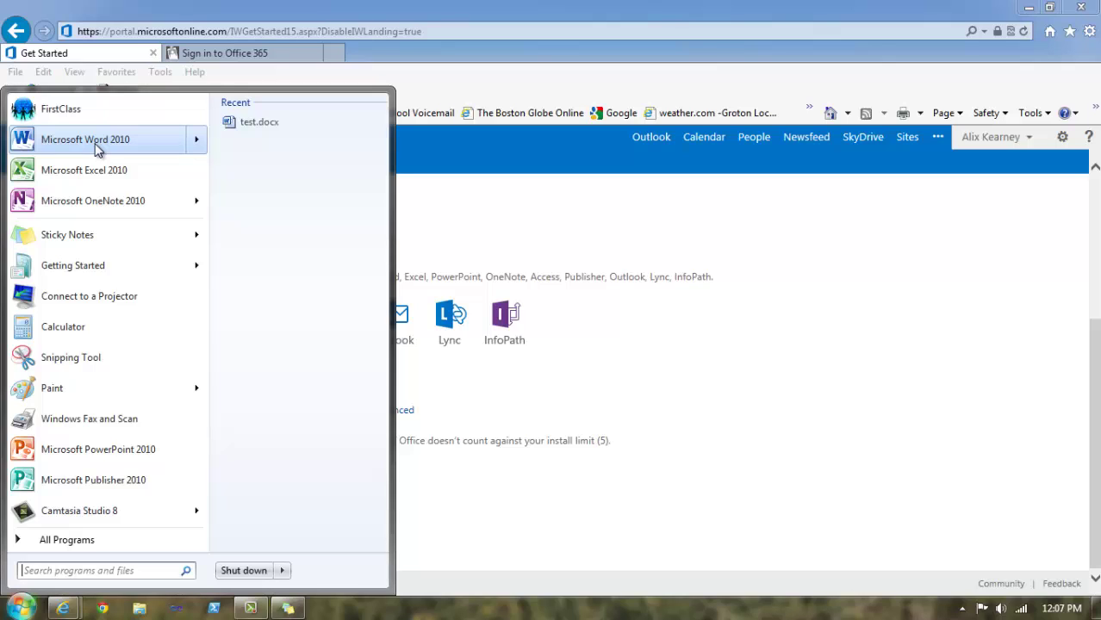
left_click(96, 146)
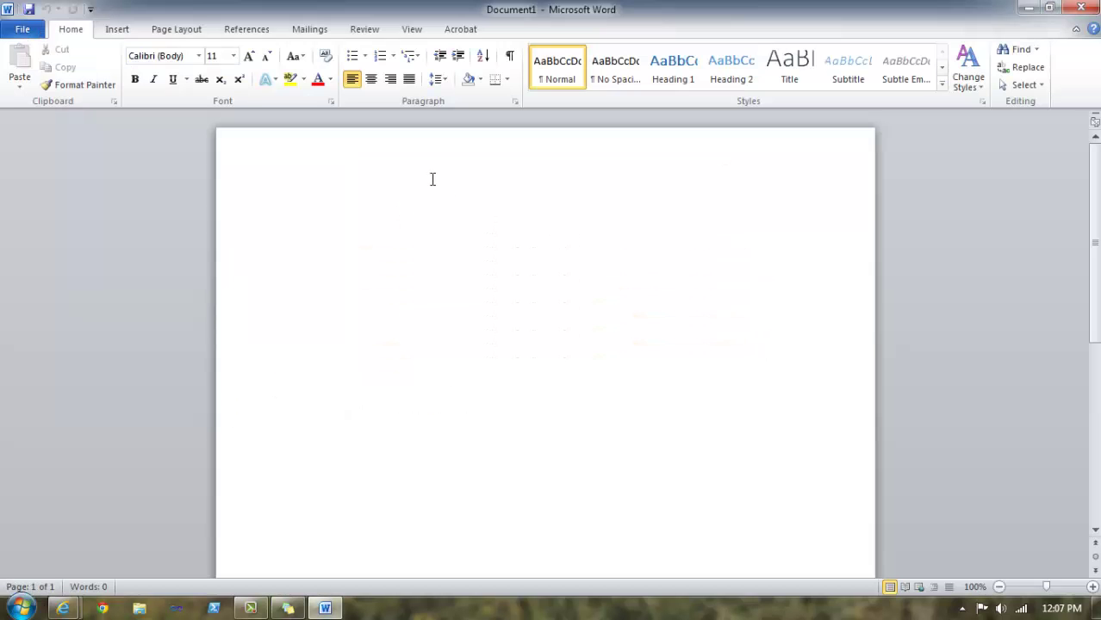
left_click(23, 34)
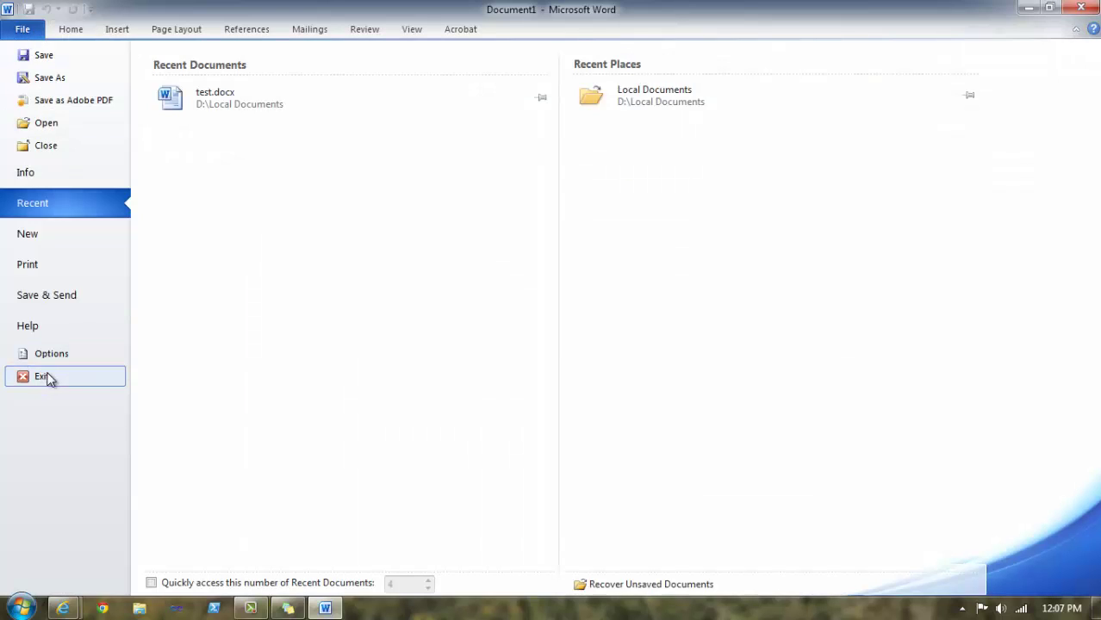
left_click(67, 326)
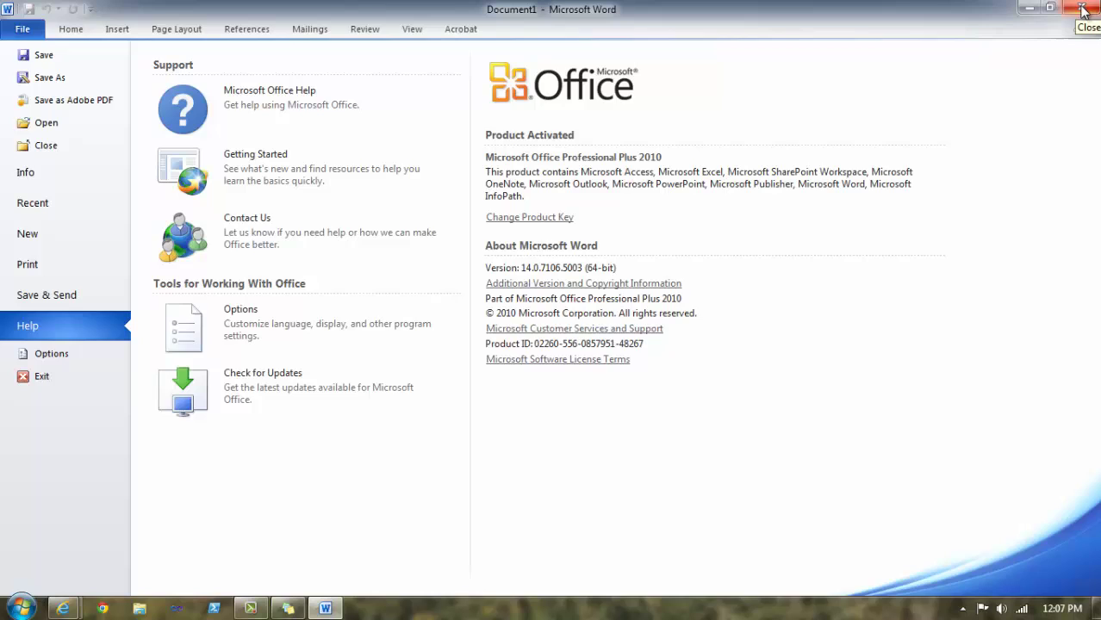
left_click(1083, 10)
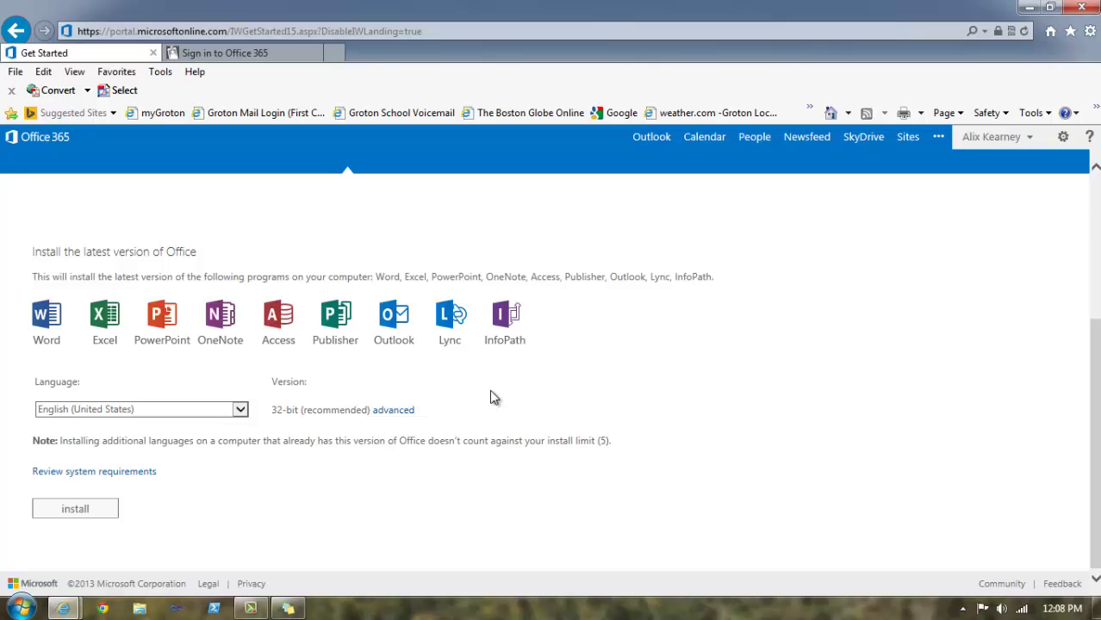
- Choose the 64-bit Office version under advanced, then download and run the setup file
left_click(401, 411)
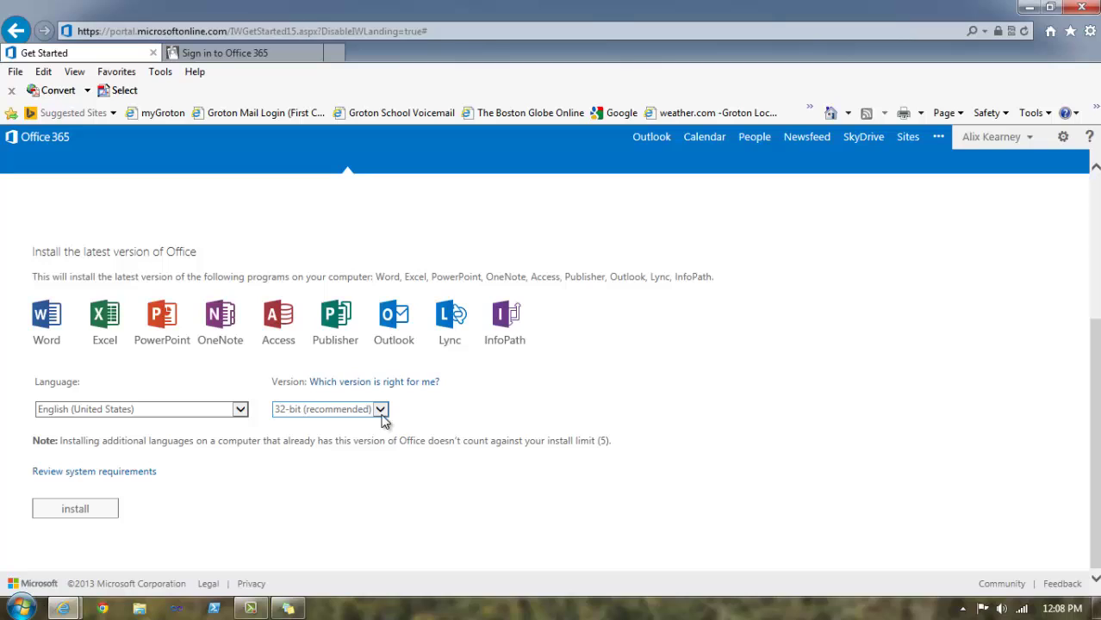
left_click(381, 413)
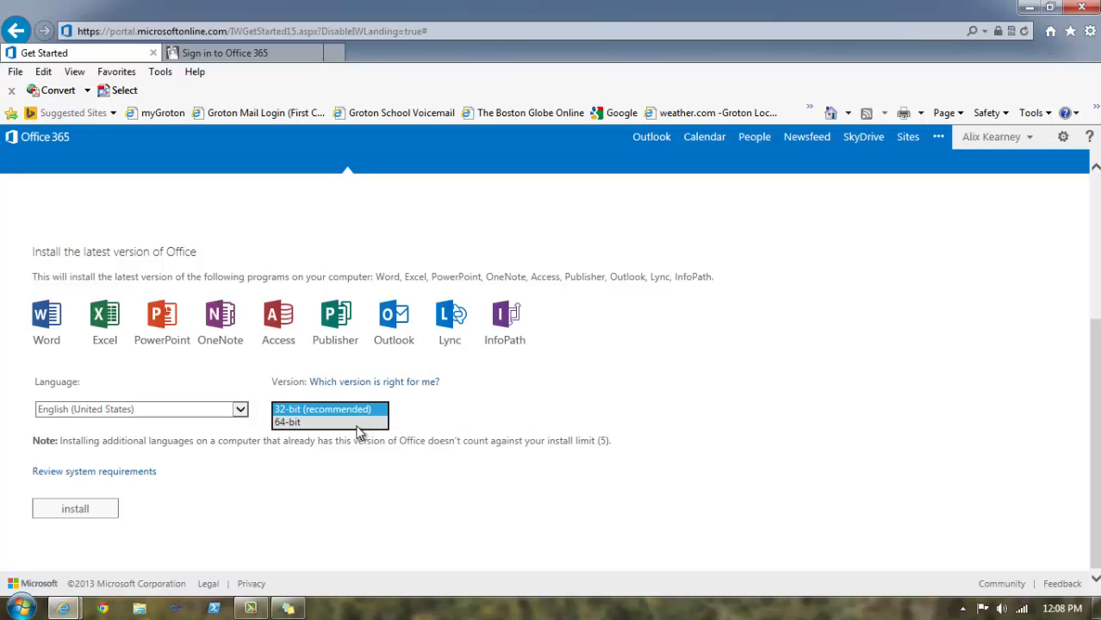
left_click(356, 425)
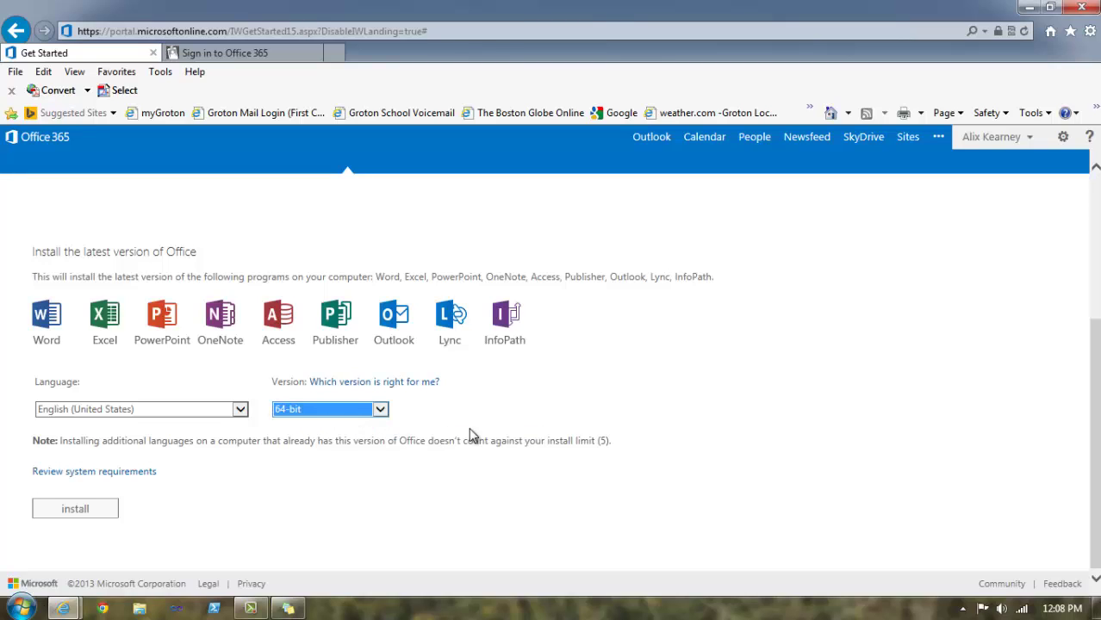
left_click(500, 388)
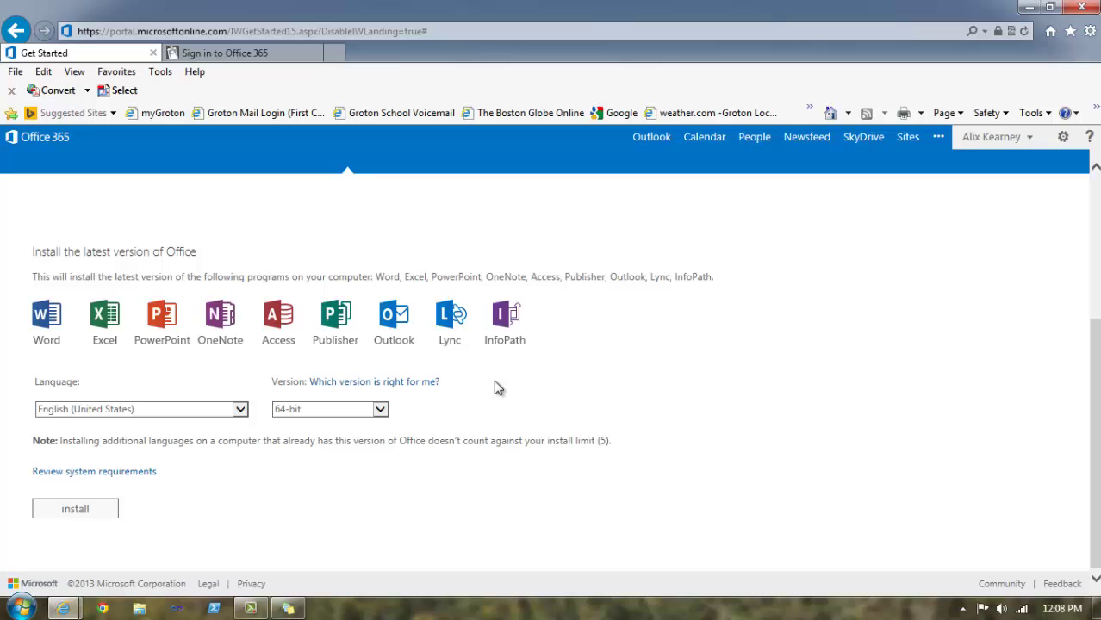
left_click(58, 512)
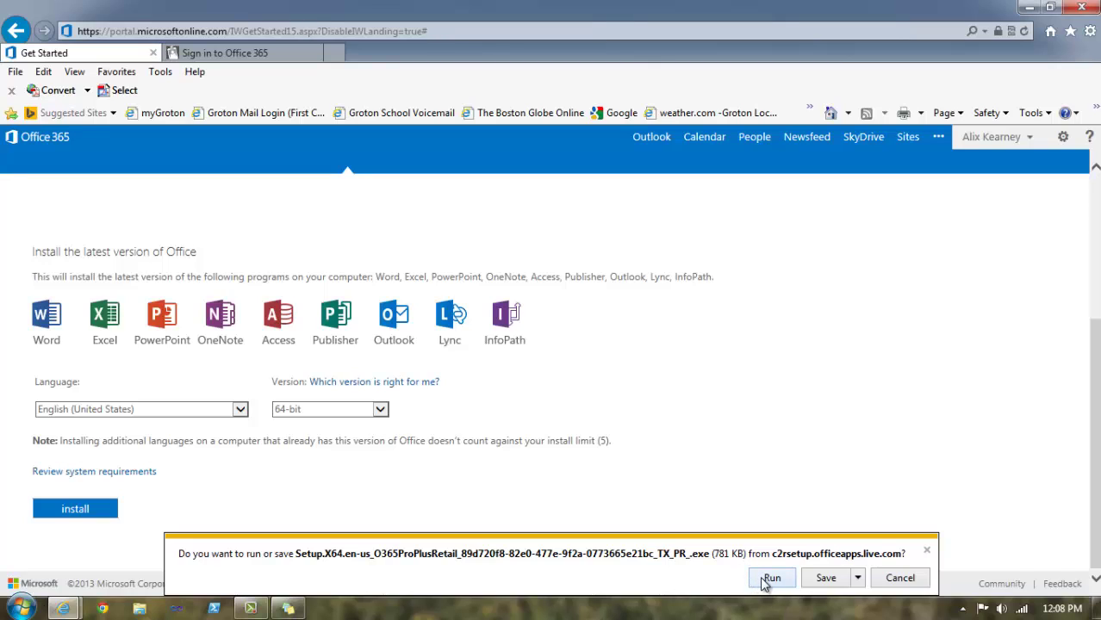
left_click(770, 579)
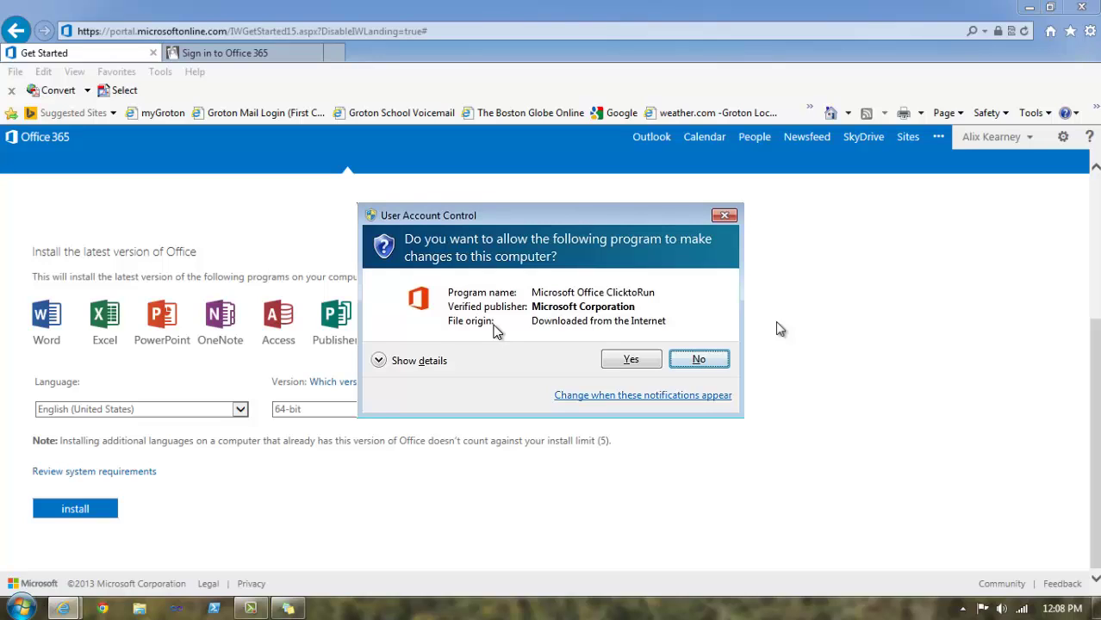
- Allow Microsoft Office ClicktoRun to make changes in User Account Control
left_click(631, 359)
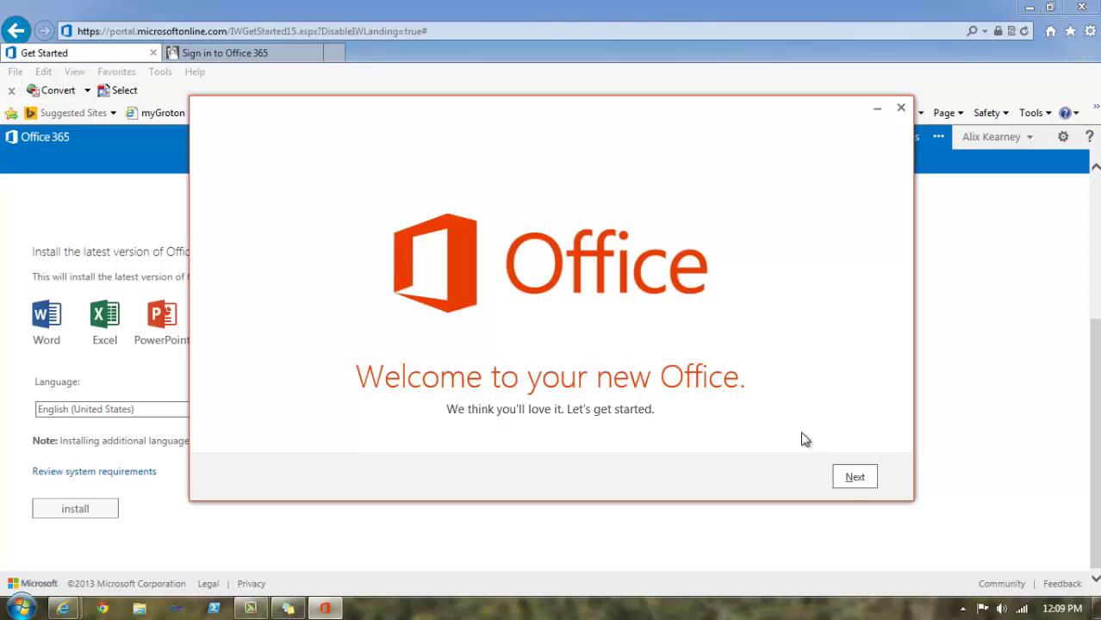
- Advance past the welcome, Meet SkyDrive and Office look pages of setup
left_click(853, 481)
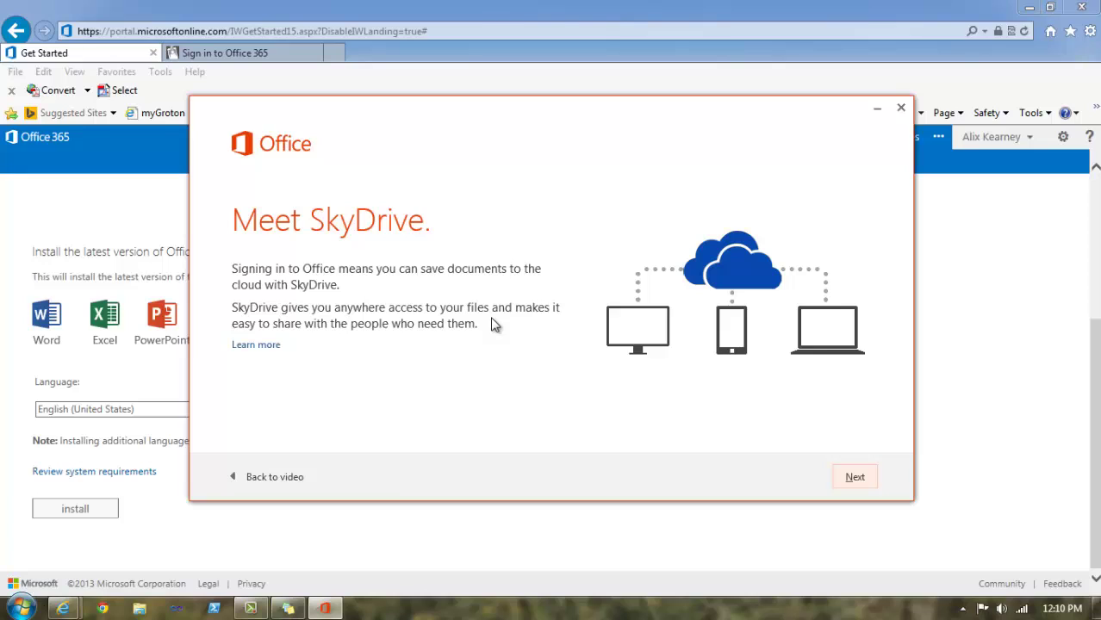
left_click(866, 487)
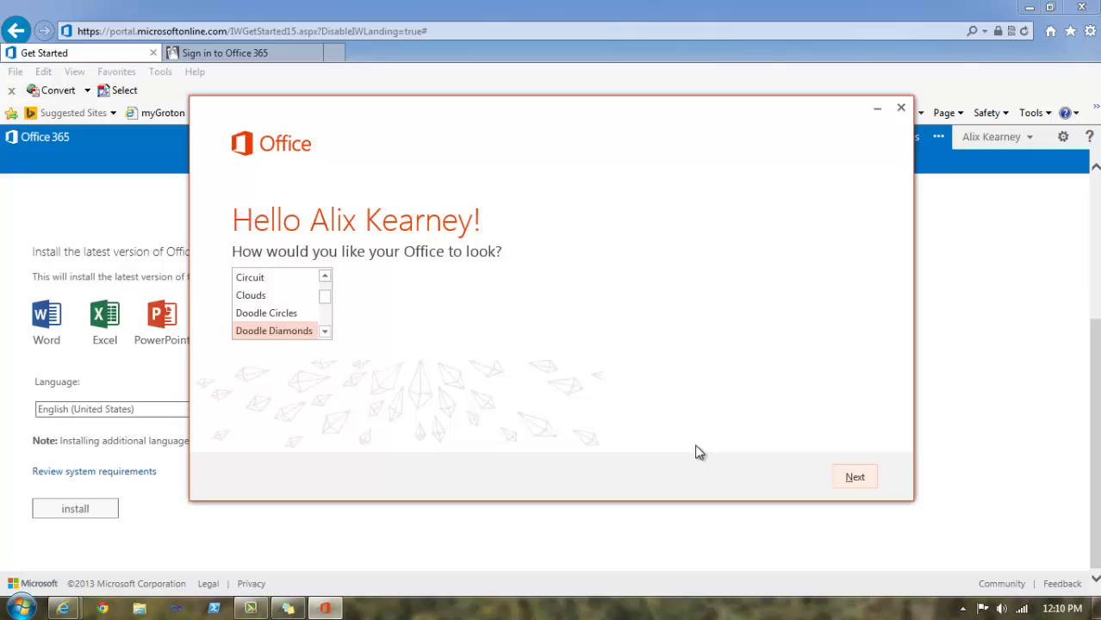
left_click(858, 478)
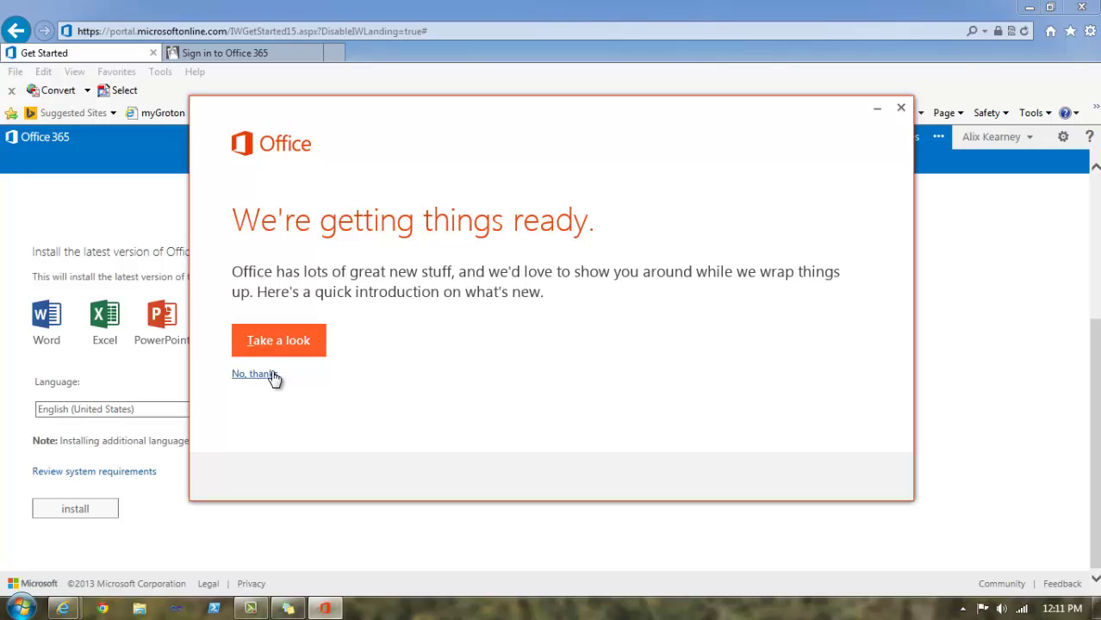
- Decline the what's-new introduction tour and let Office finish installing
left_click(272, 376)
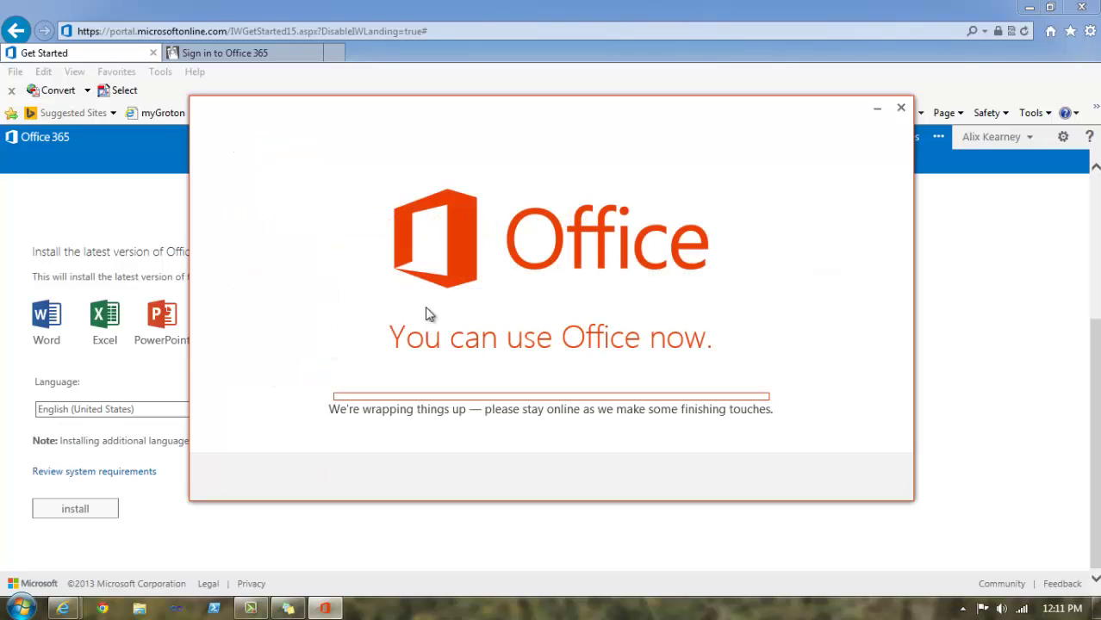